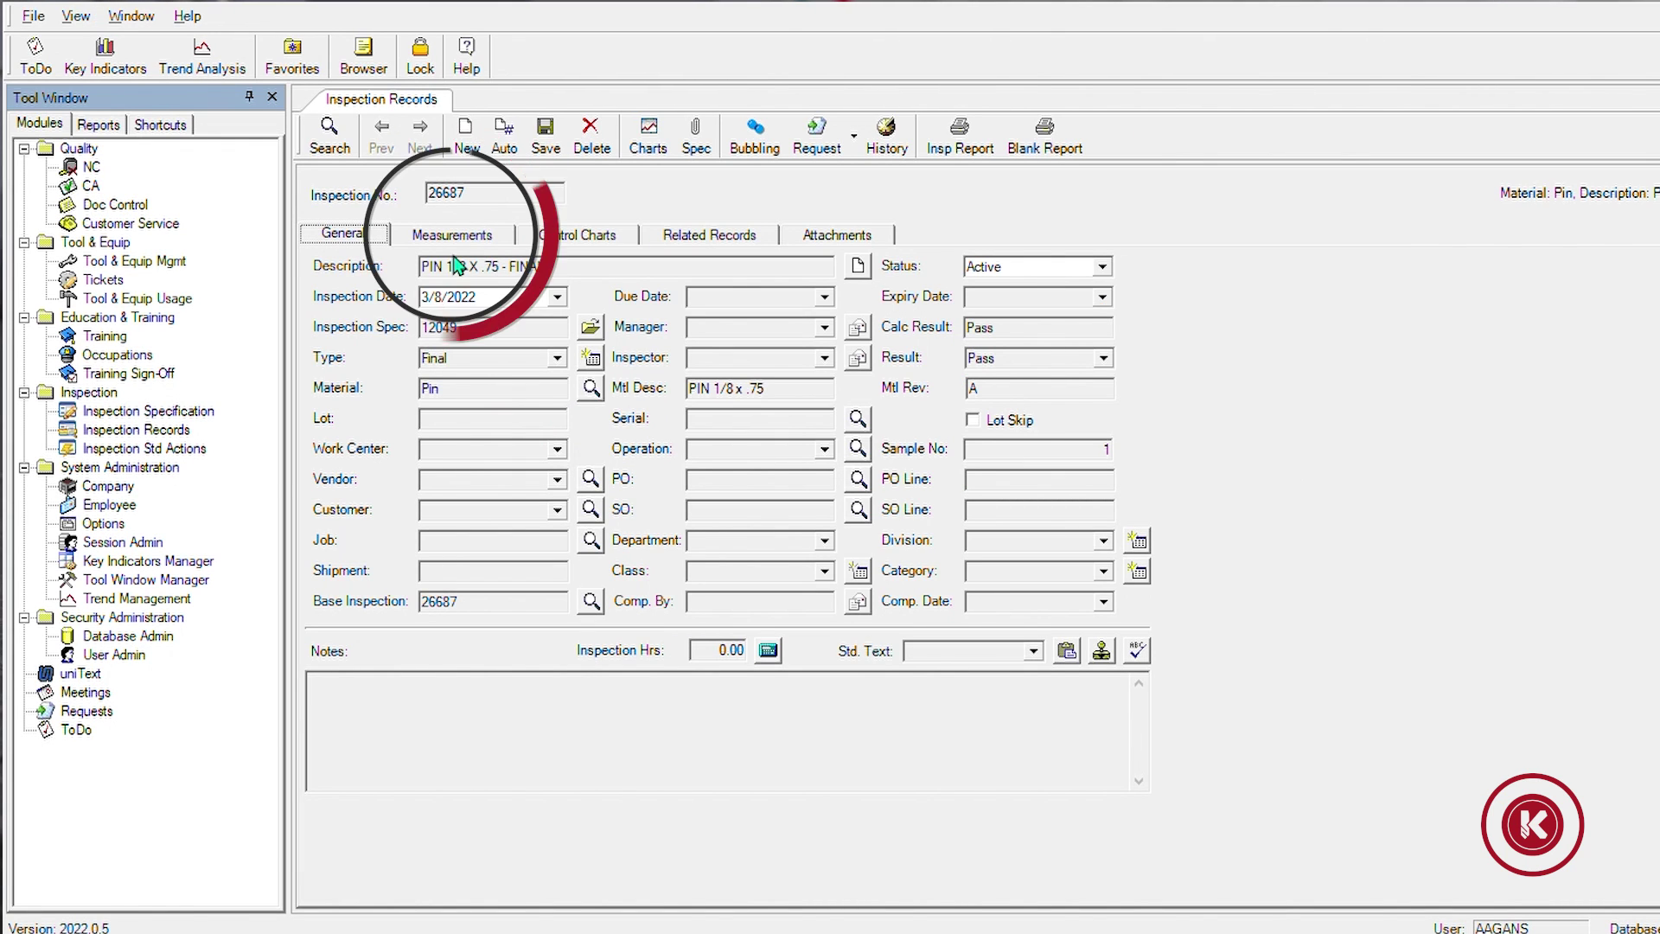
# - Show inspection 26687's 23 measurement items with their Pass attribute values
pyautogui.click(451, 235)
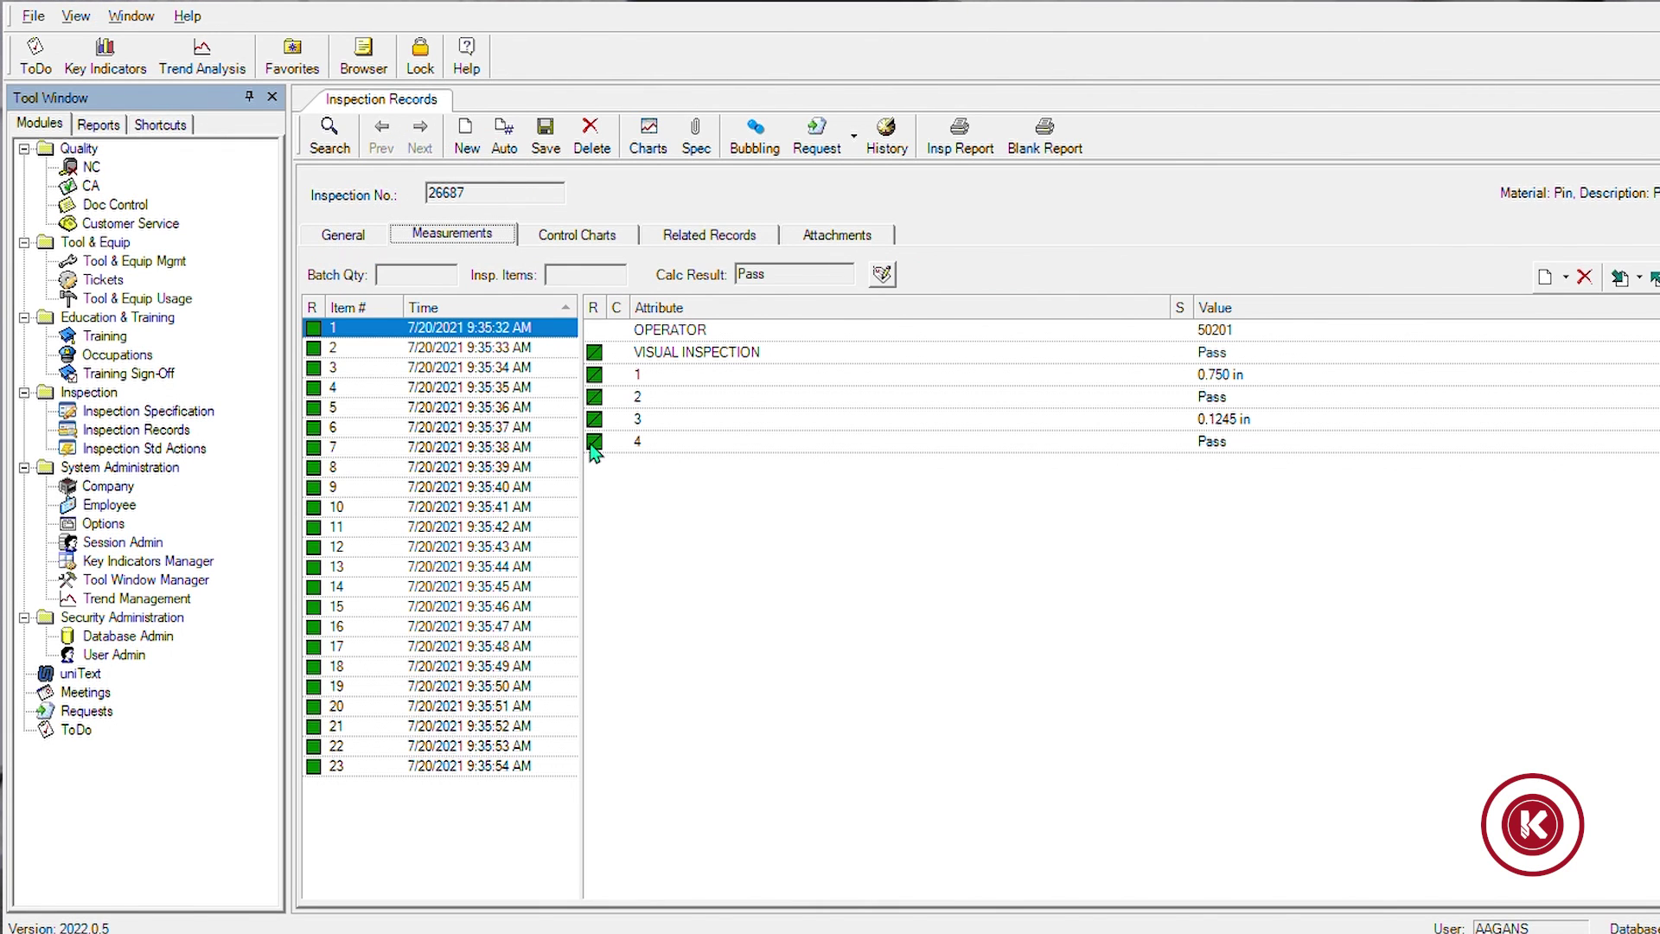